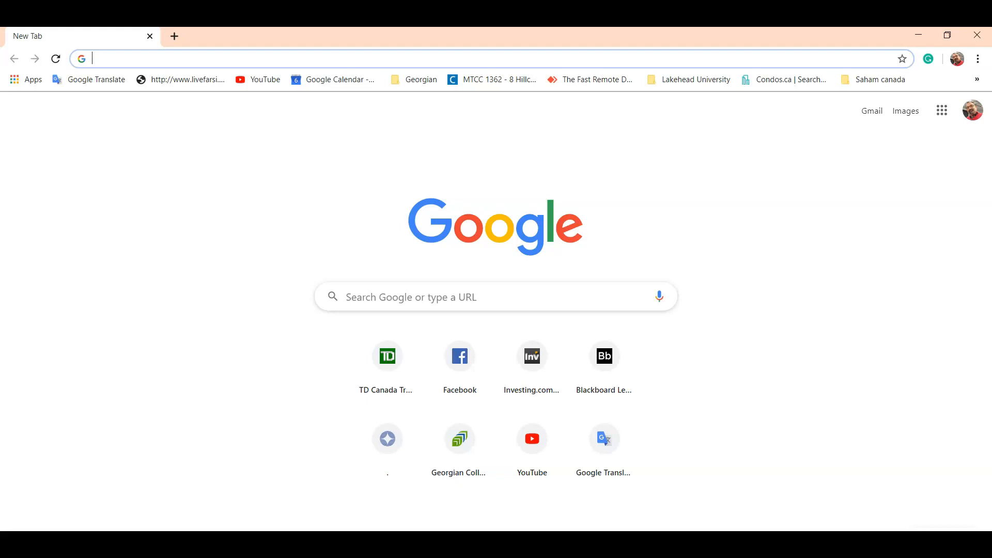
Step: Search the web for "download sql adventureworks database"
left_click(273, 58)
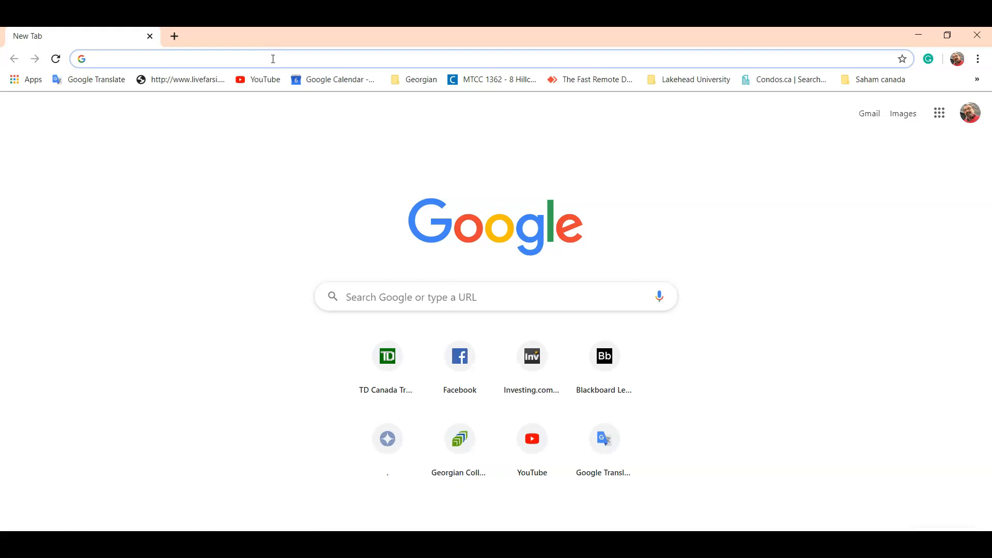
type("Do")
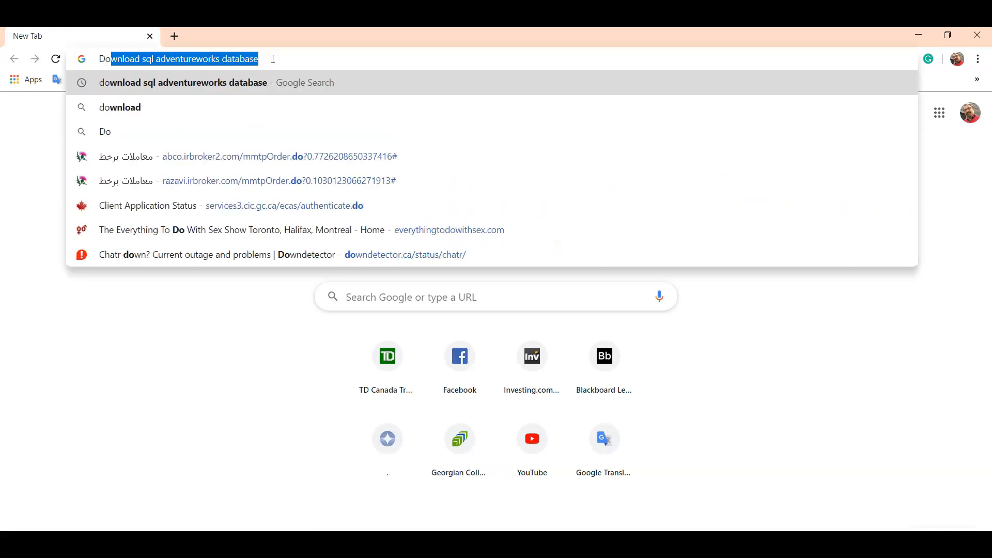
type("wnload")
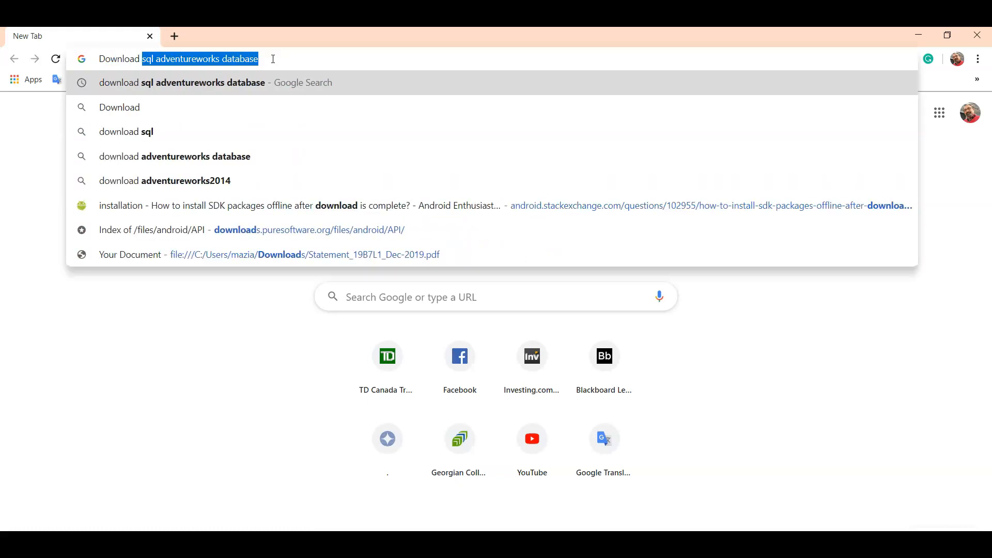
key("Down")
key("Up")
key("Return")
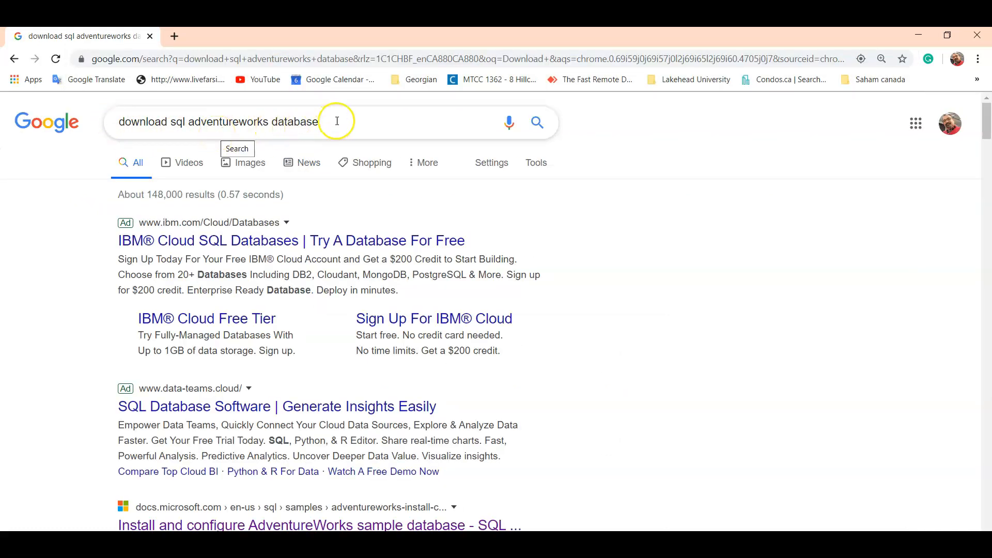
Step: Open the Microsoft Docs result on installing the AdventureWorks sample database and download AdventureWorks2017.bak from the OLTP downloads
scroll(988, 130, "down", 3)
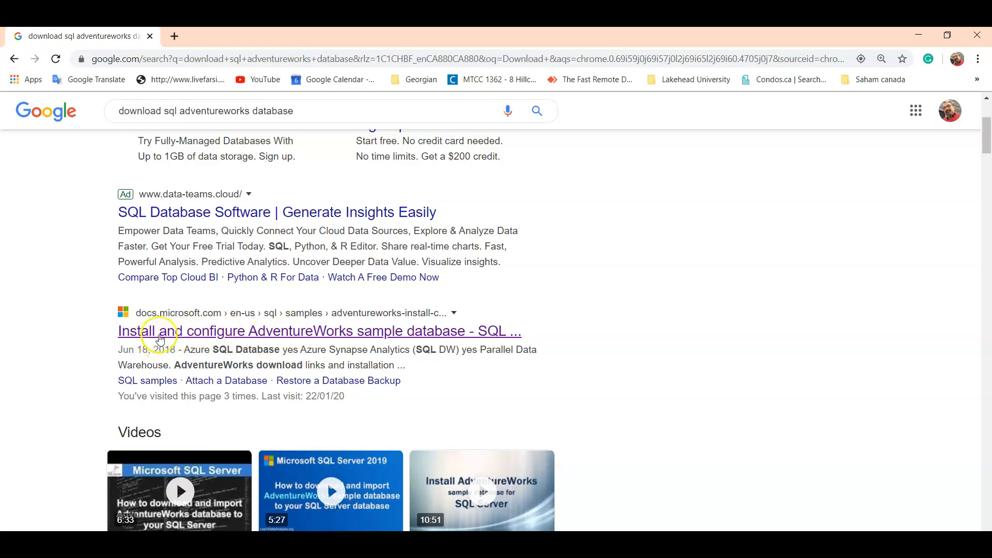
left_click(383, 337)
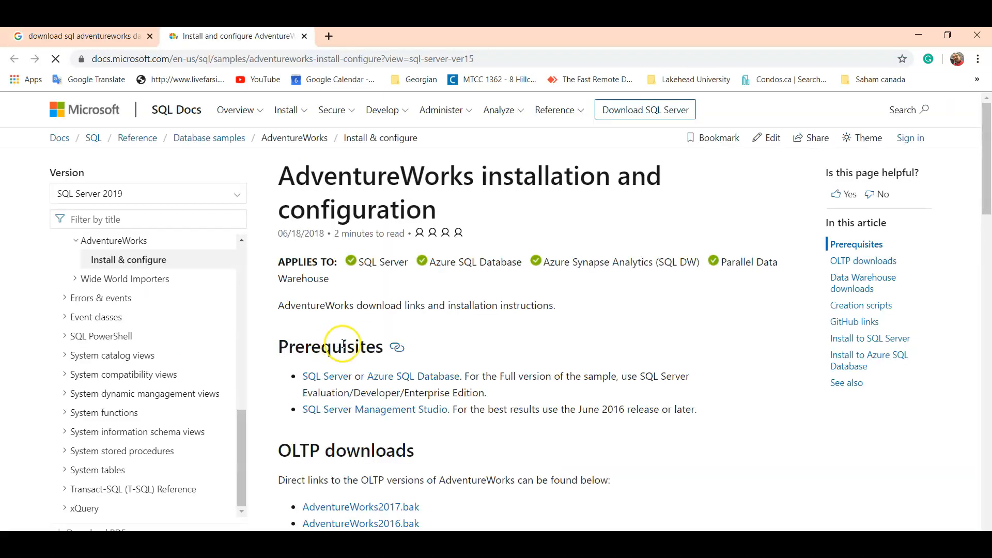
left_click_drag(985, 138, 986, 197)
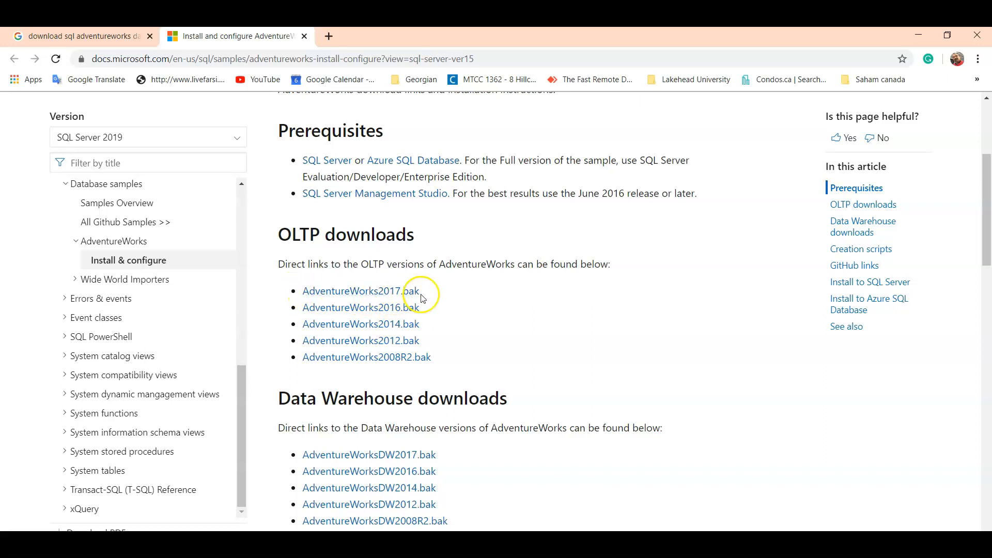
left_click(381, 301)
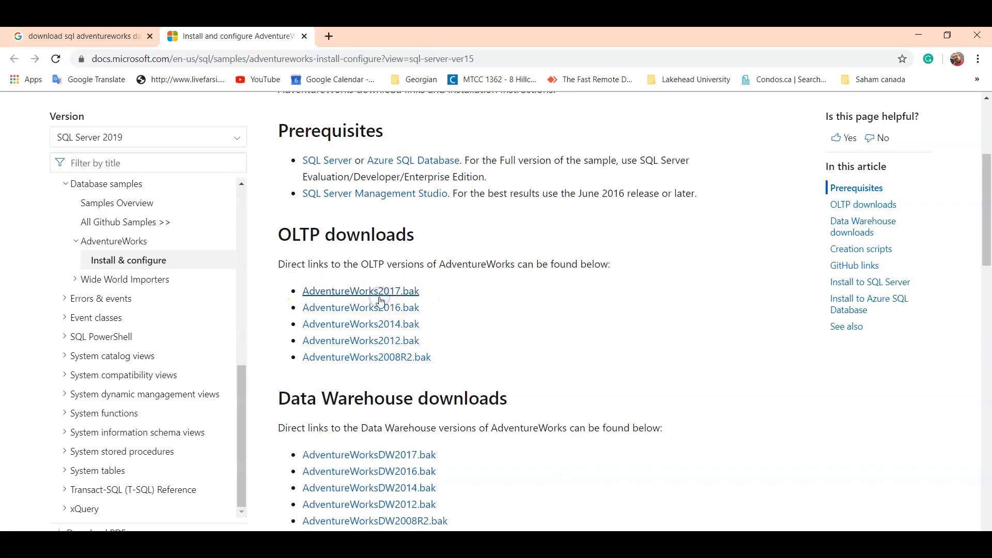
left_click(733, 528)
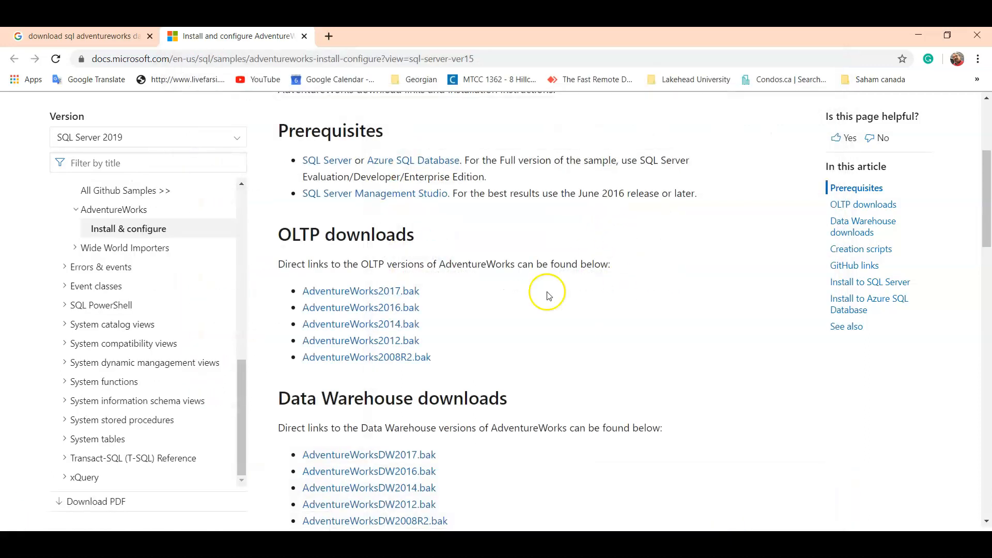
scroll(48, 495, "up", 4)
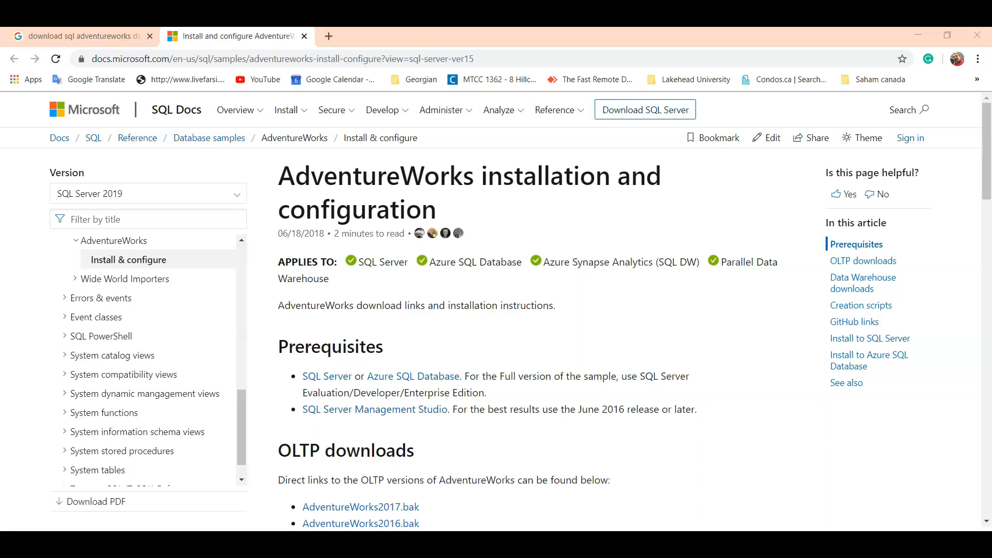
Step: Switch to File Explorer and cut AdventureWorks2017.bak from the Downloads folder
key("super+e")
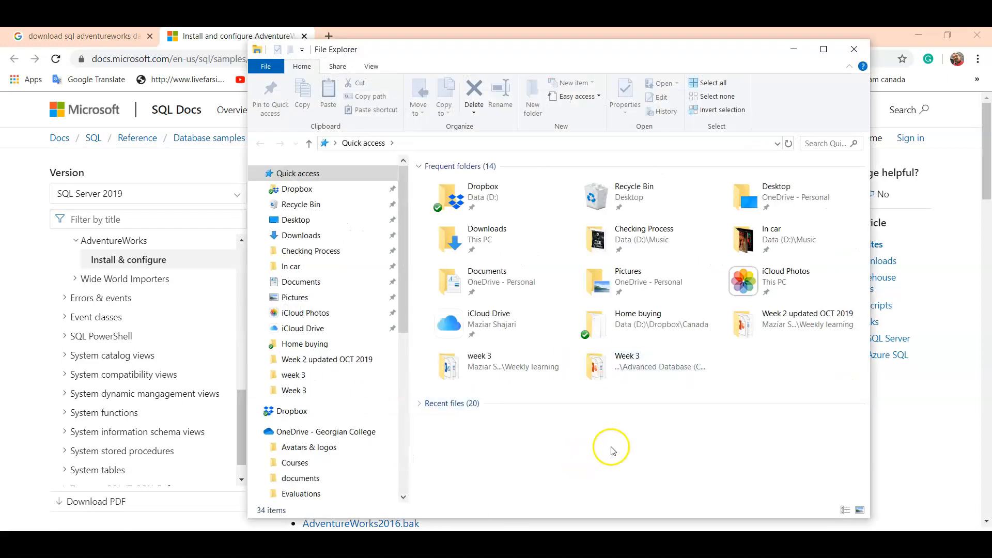
left_click(304, 235)
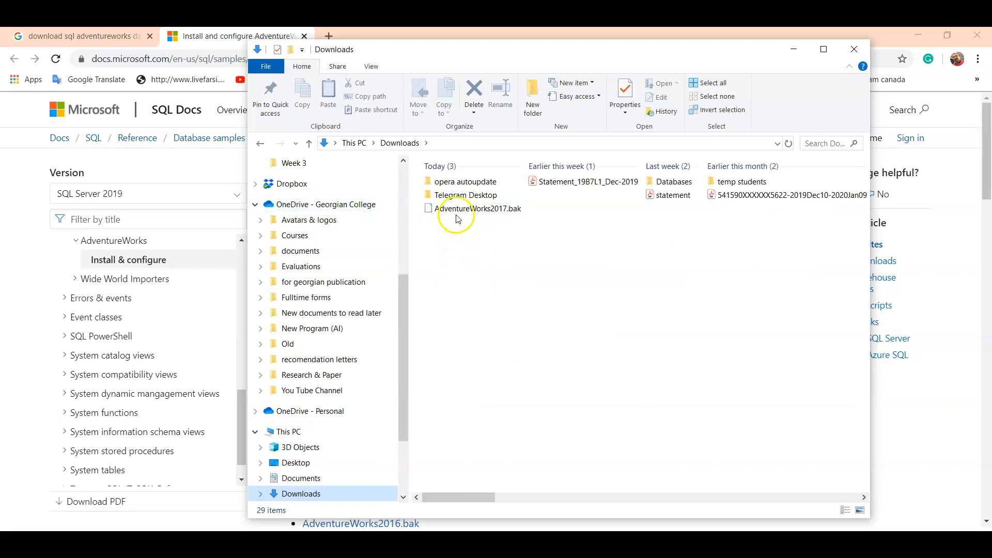
mouse_move(480, 214)
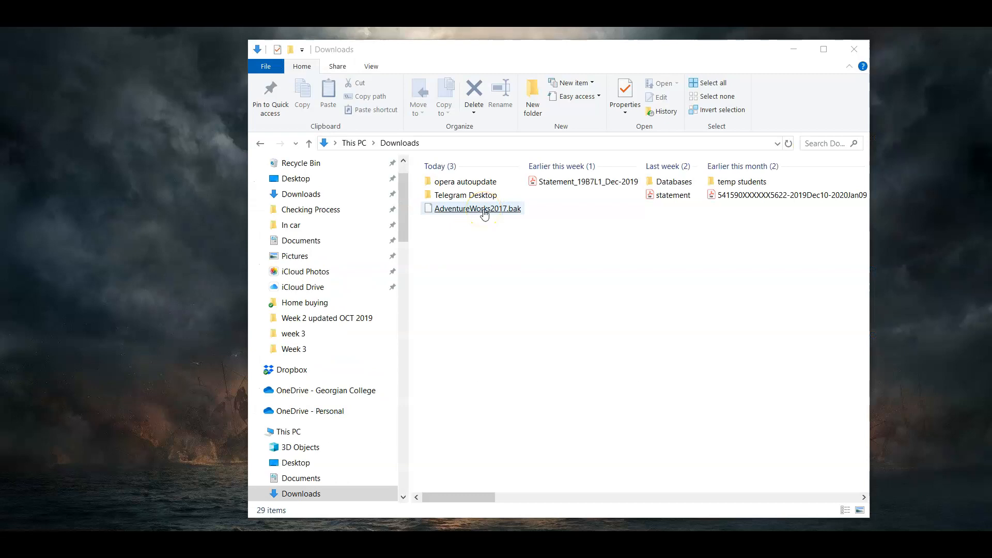
right_click(484, 214)
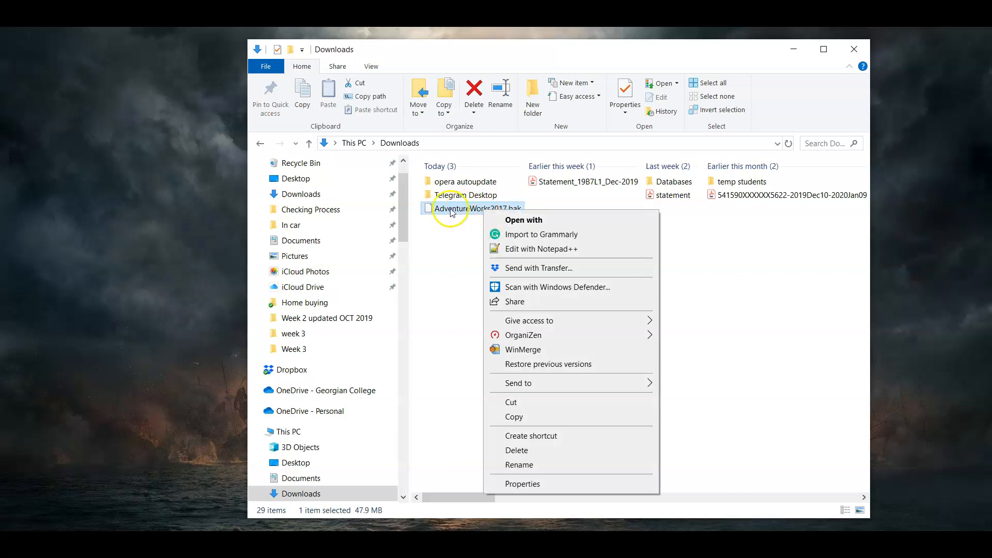
left_click(527, 406)
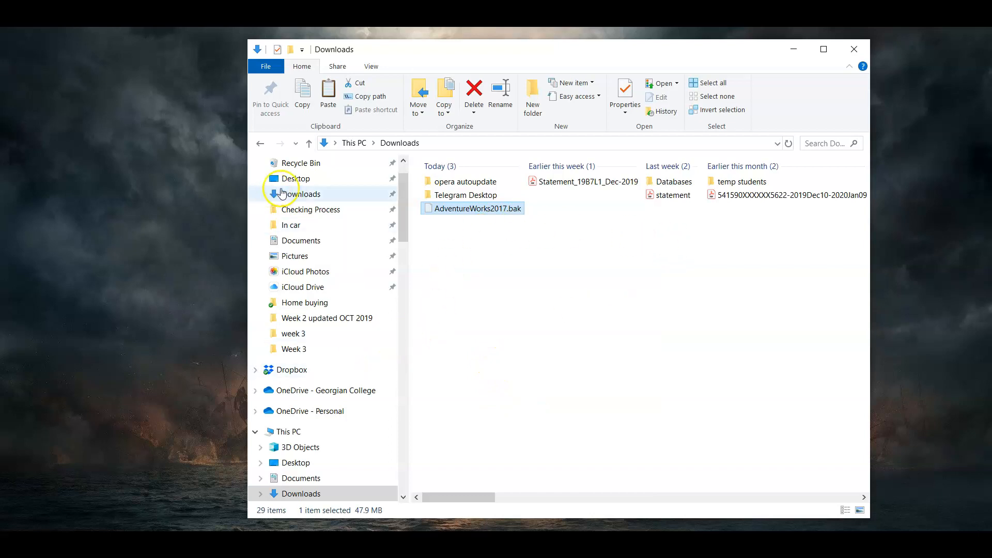
Step: Go to the Microsoft SQL Server folder under Program Files on the C: drive
scroll(399, 207, "up", 1)
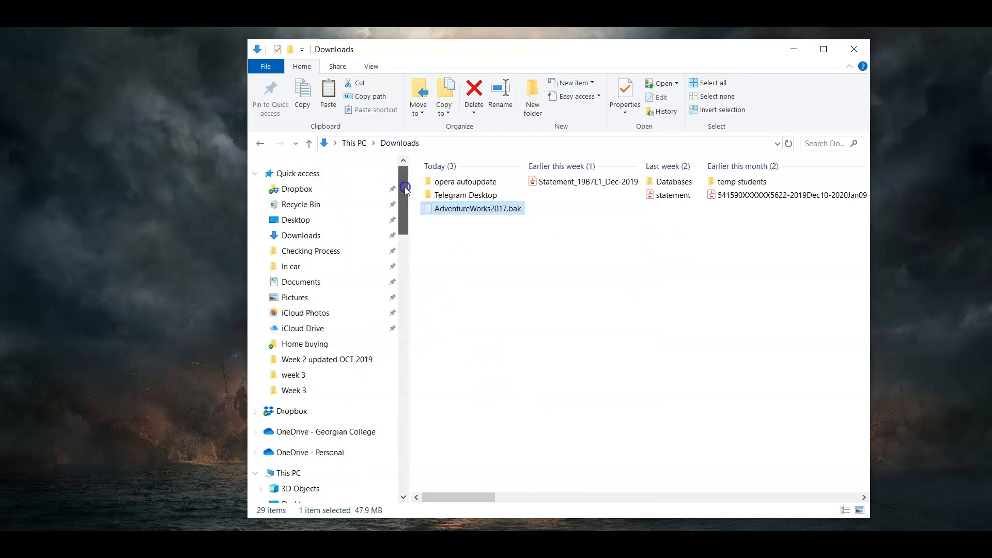
left_click(255, 174)
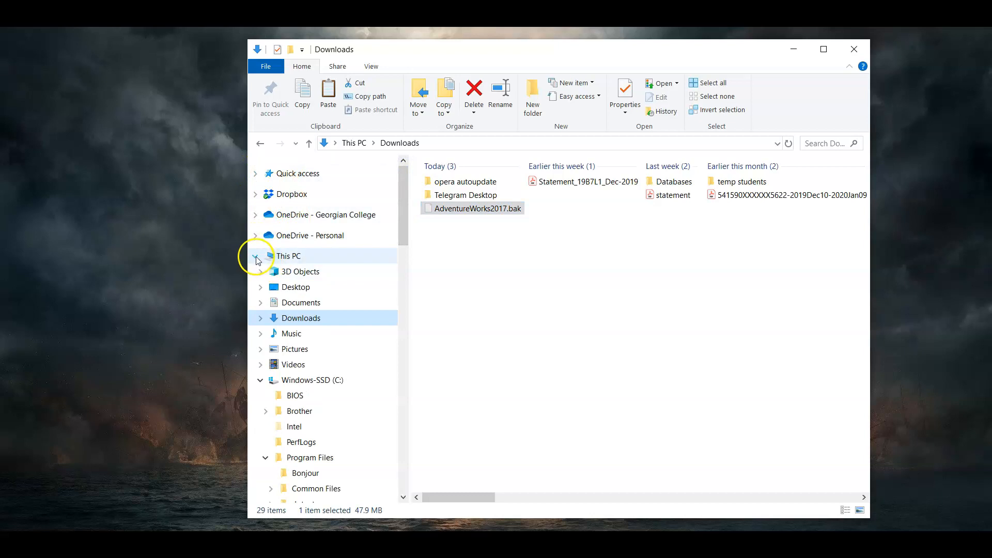
scroll(401, 222, "down", 3)
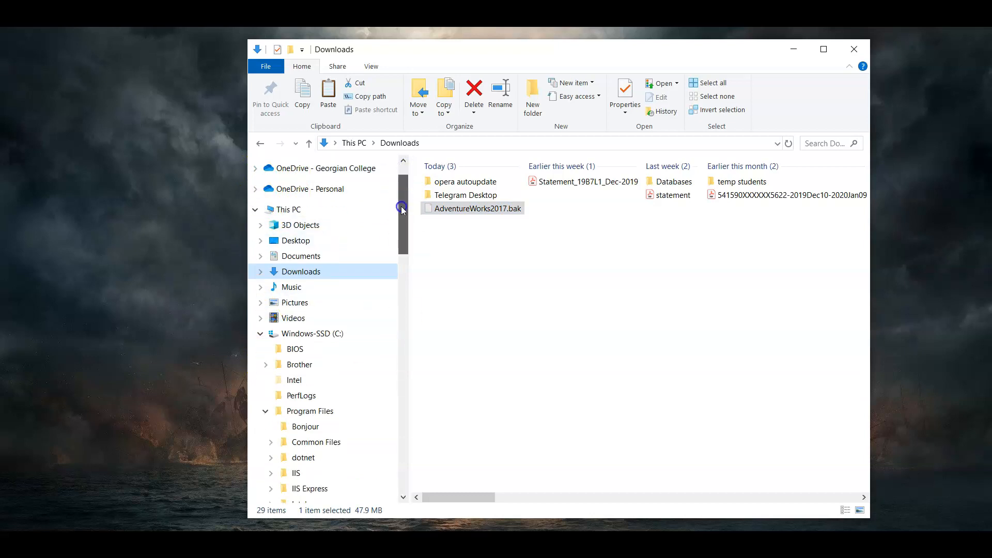
scroll(400, 221, "down", 4)
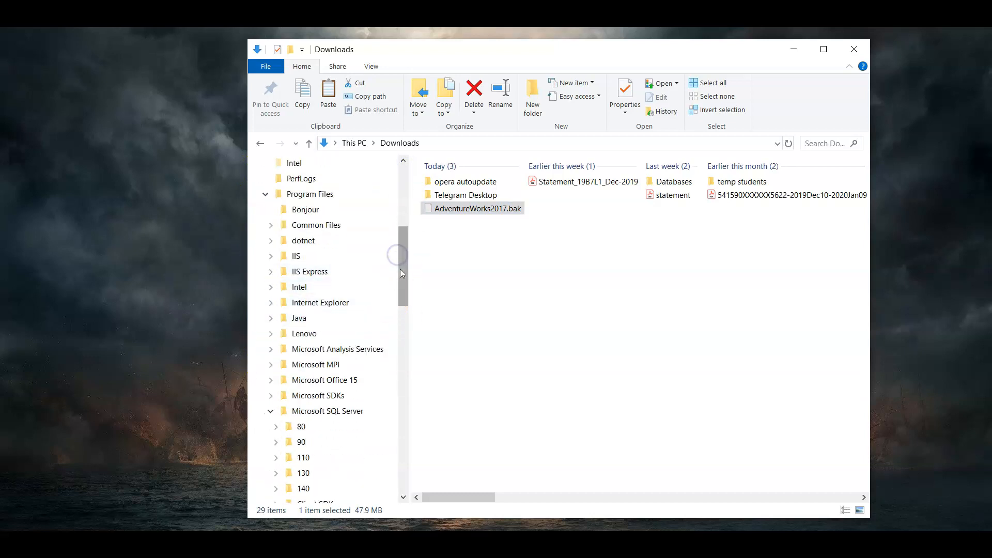
scroll(403, 228, "up", 5)
scroll(403, 228, "up", 2)
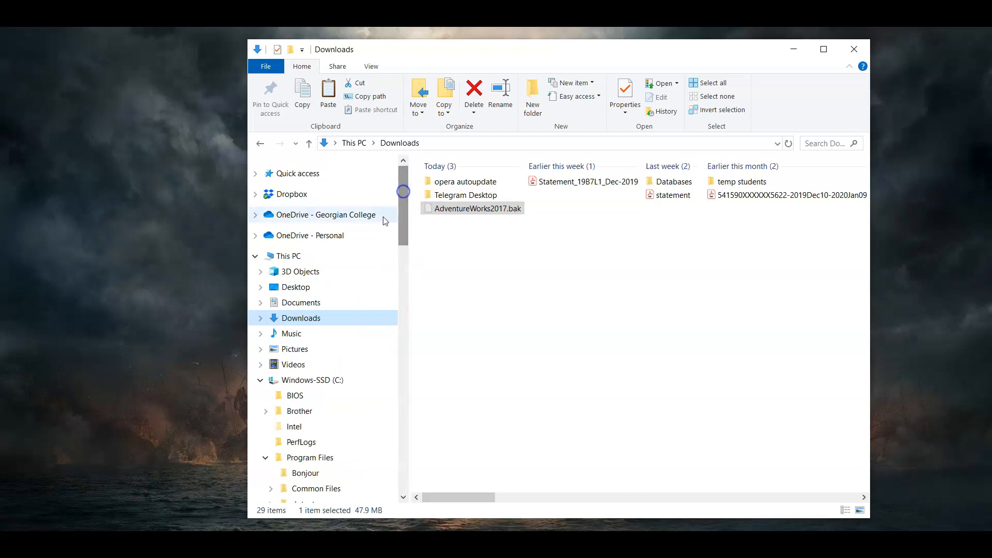
left_click(310, 381)
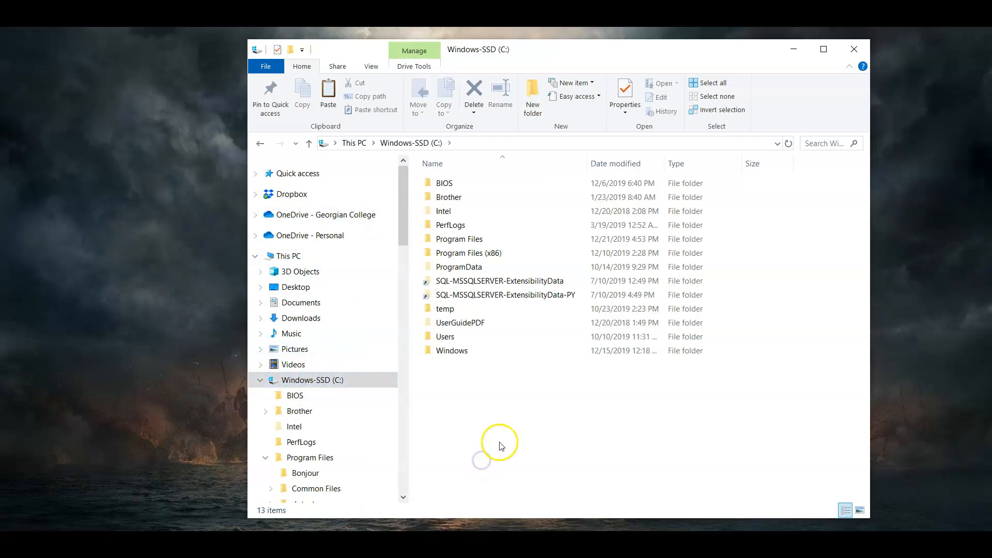
double_click(463, 239)
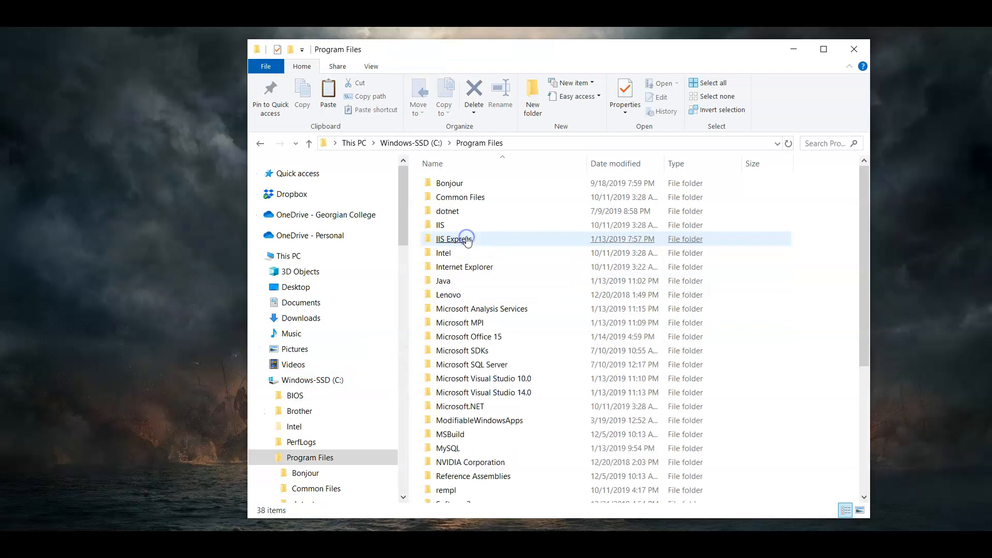
left_click(461, 239)
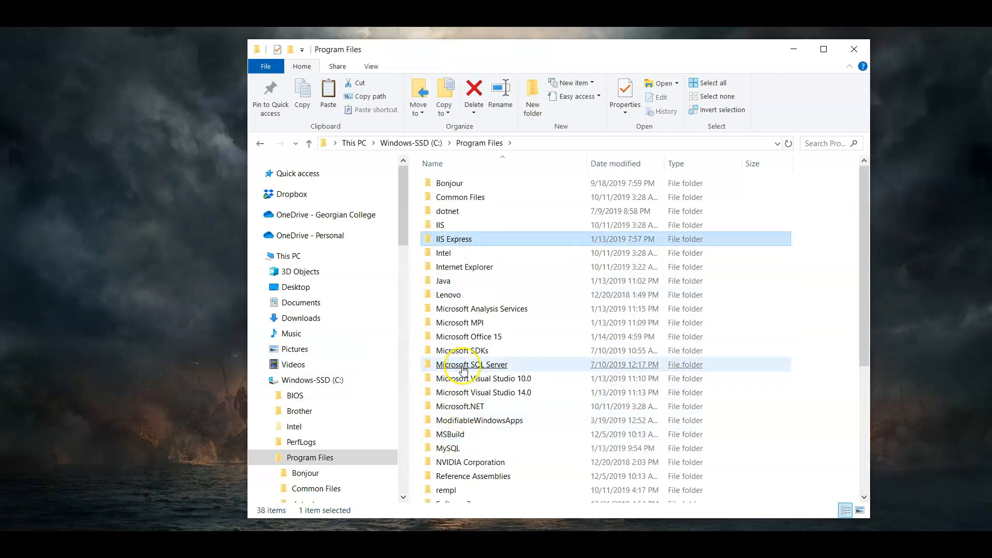
left_click(452, 367)
double_click(475, 367)
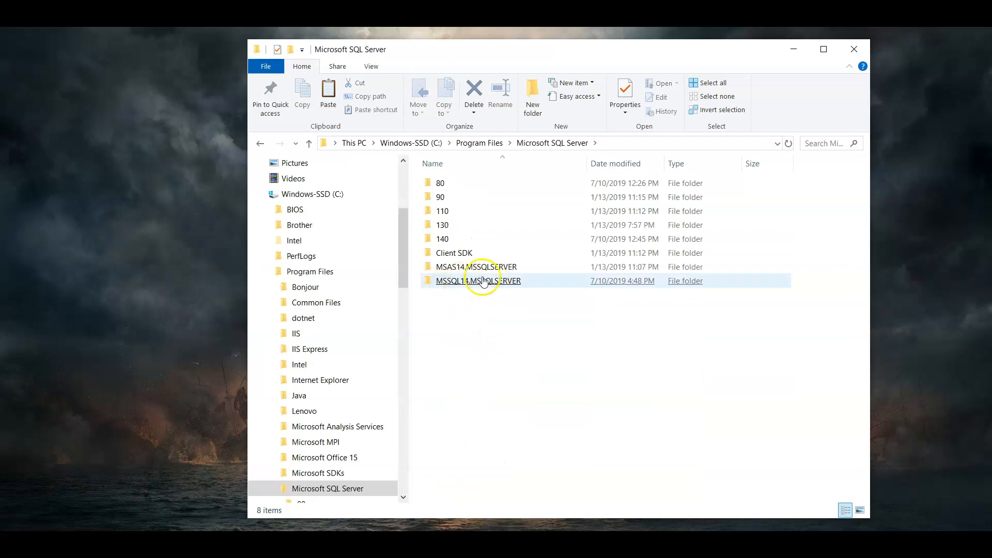
Step: Open MSSQL14.MSSQLSERVER\MSSQL\Backup and paste AdventureWorks2017.bak into it
left_click(468, 286)
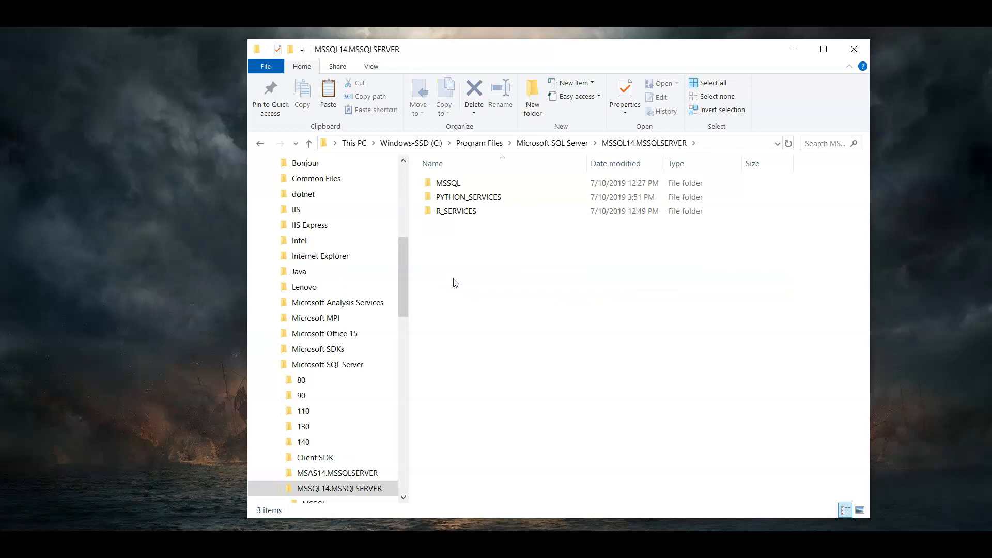
double_click(449, 184)
left_click(448, 184)
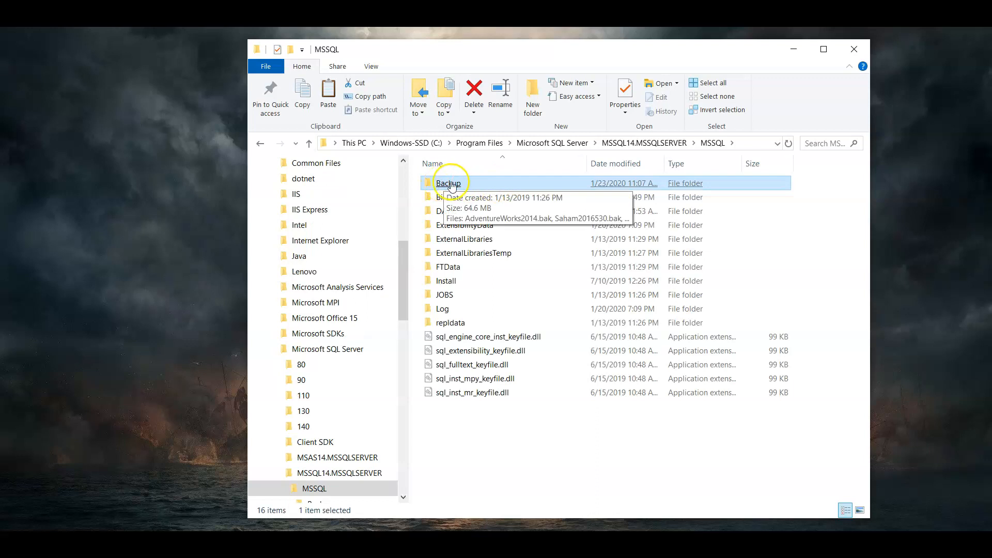
double_click(451, 184)
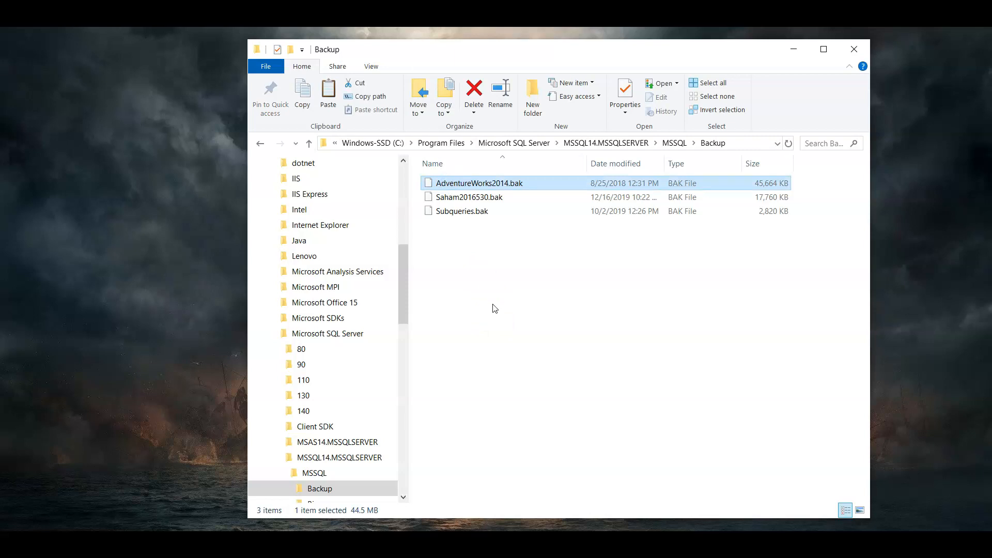
right_click(493, 307)
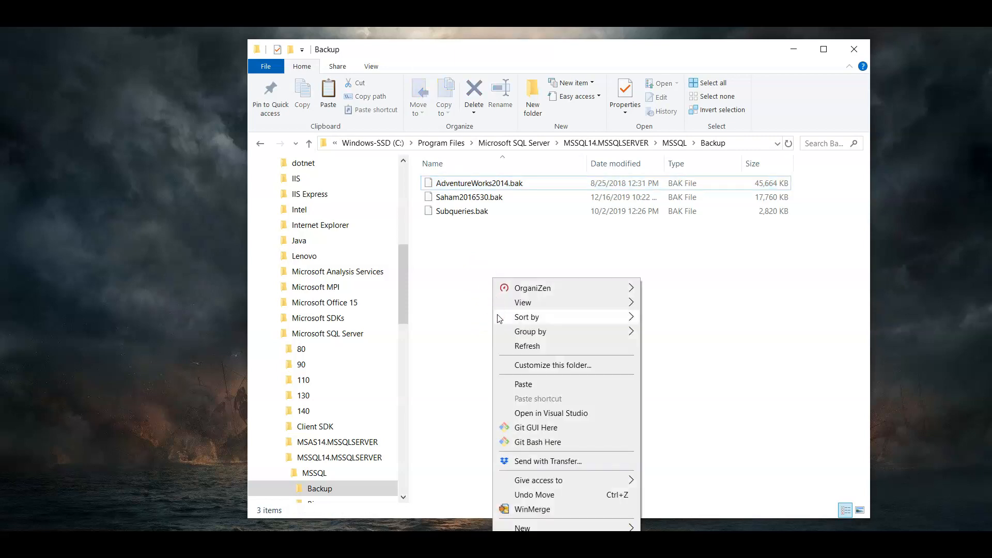
left_click(522, 385)
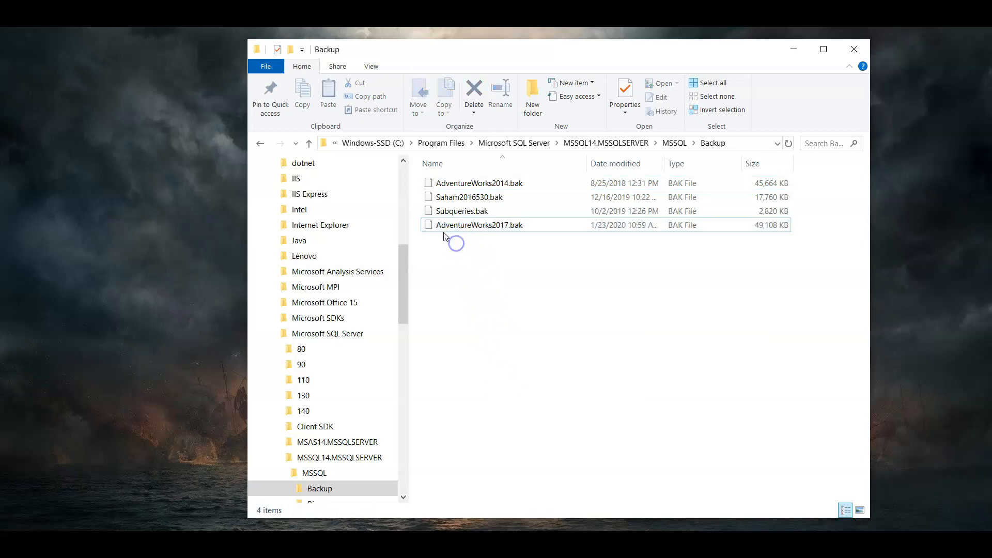
left_click(485, 236)
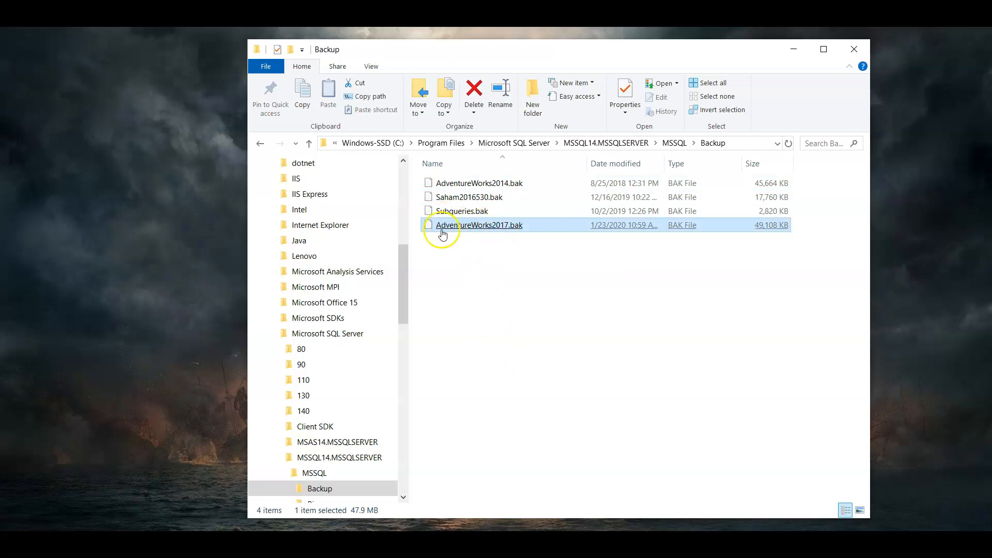
Step: Switch to SQL Server Management Studio and start a database restore on the Databases node with Device as the source
mouse_move(525, 553)
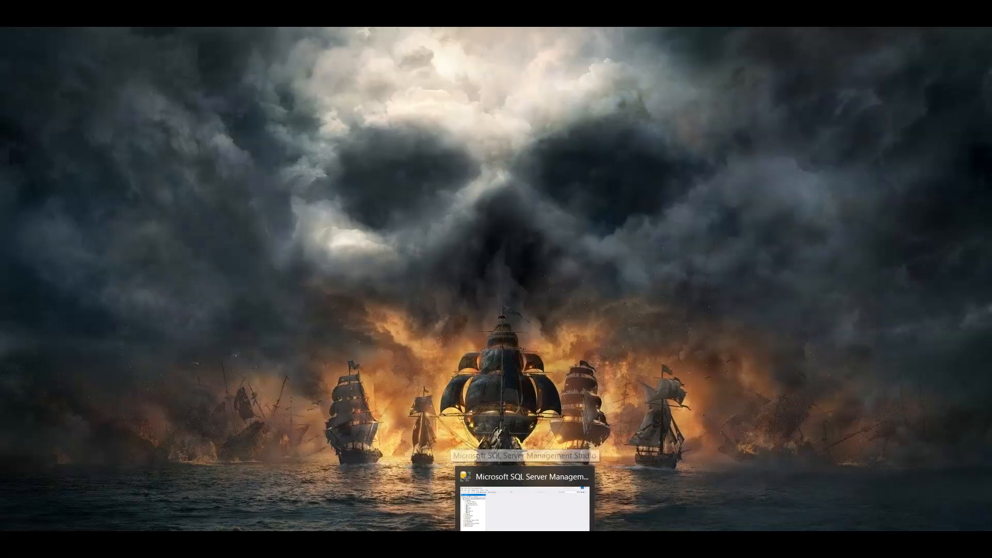
left_click(524, 506)
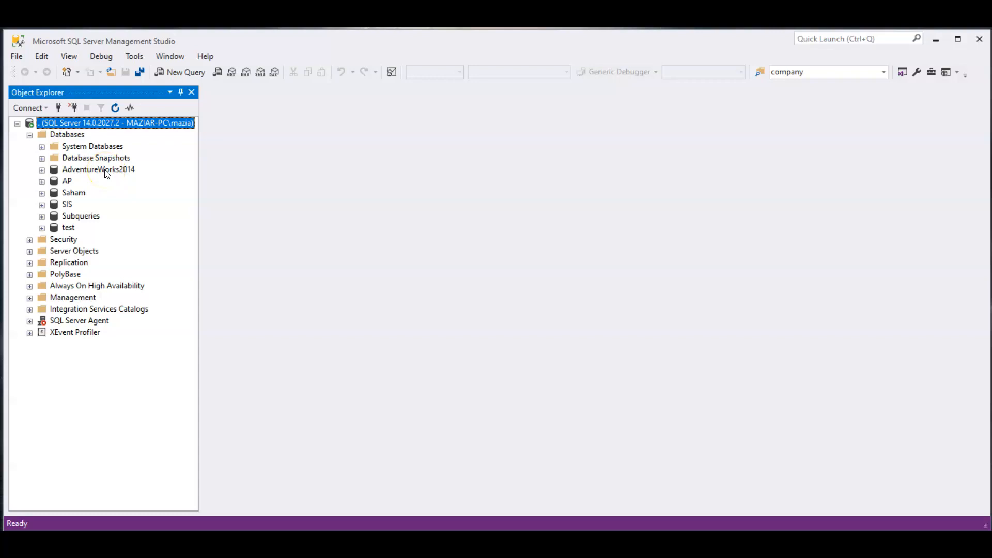
right_click(66, 138)
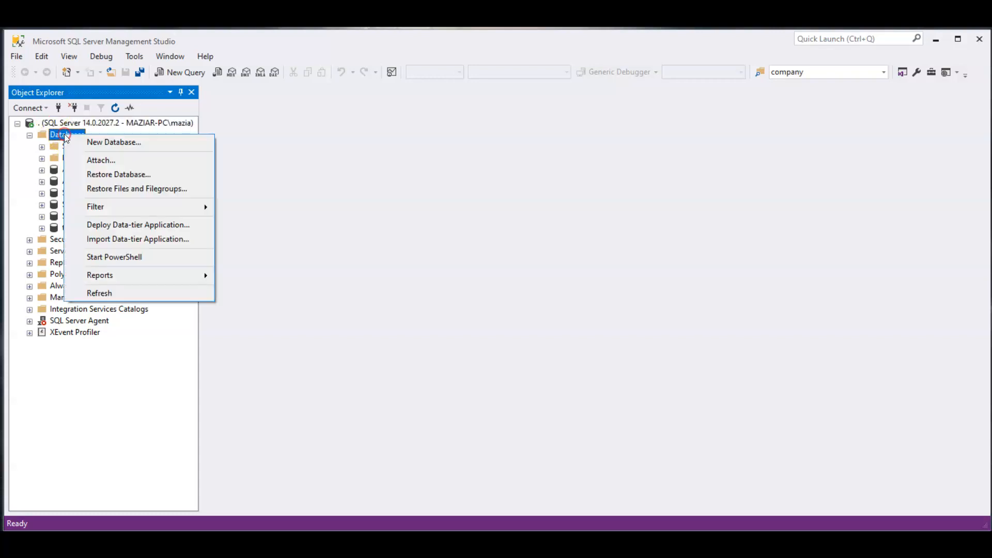
left_click(125, 178)
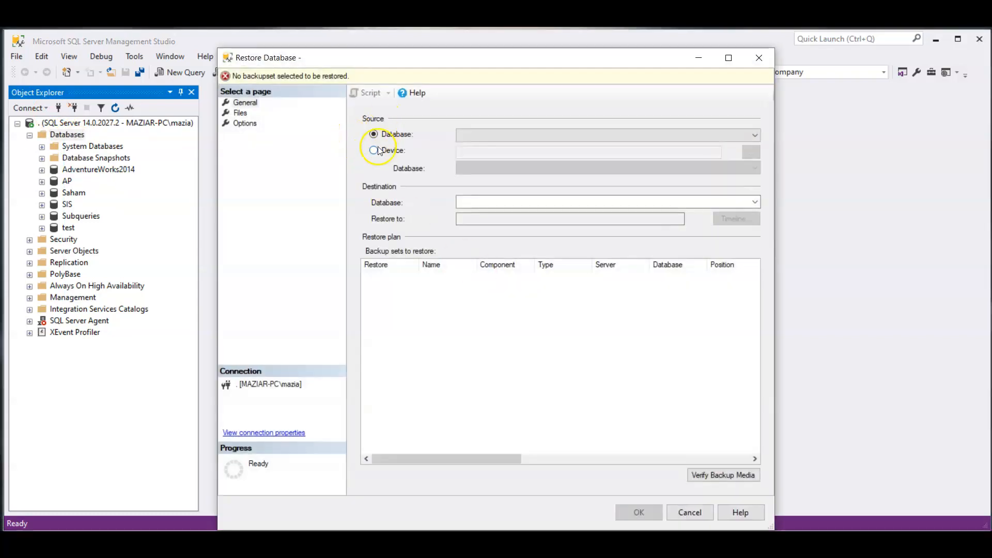
left_click(375, 150)
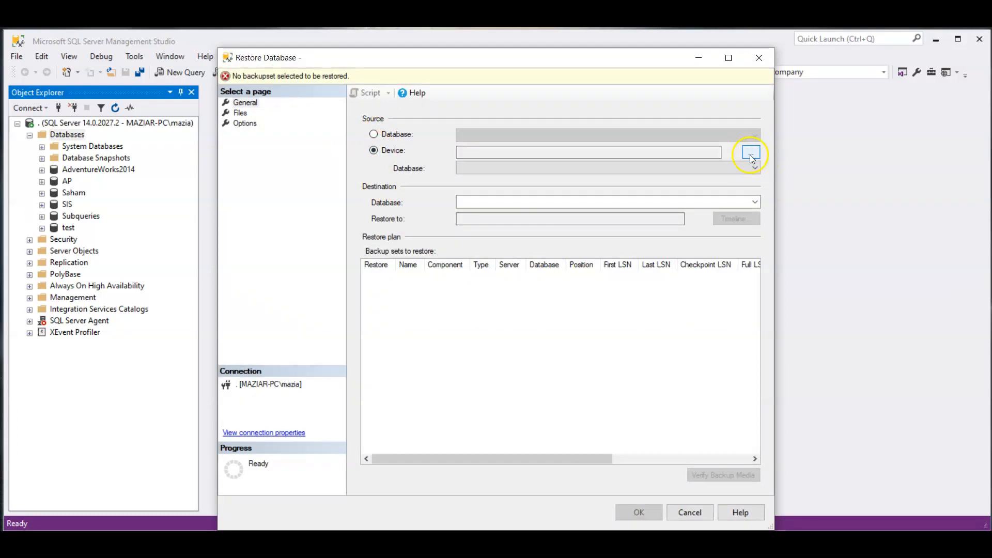
Step: Add AdventureWorks2017.bak from the MSSQL\Backup folder as the file backup media for the restore source
left_click(752, 153)
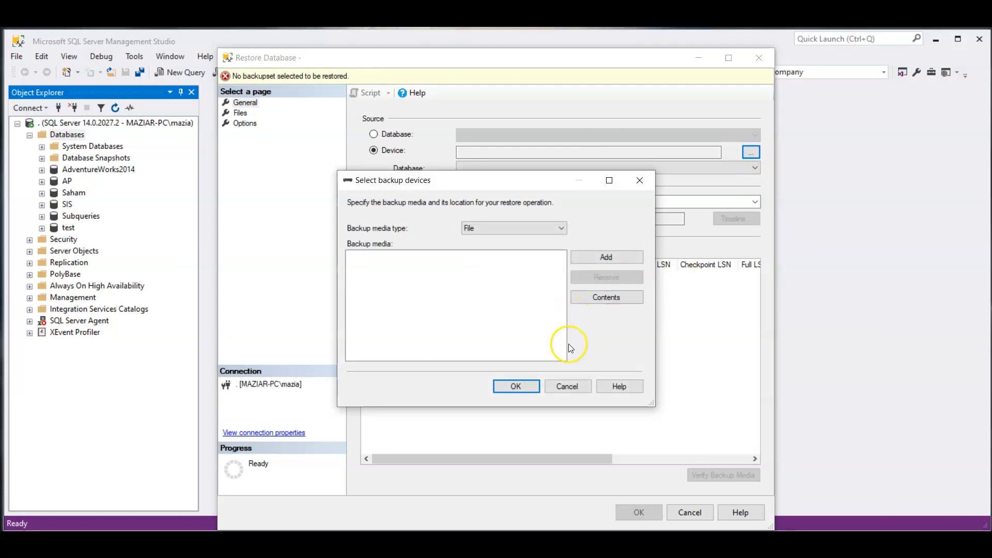
left_click(610, 261)
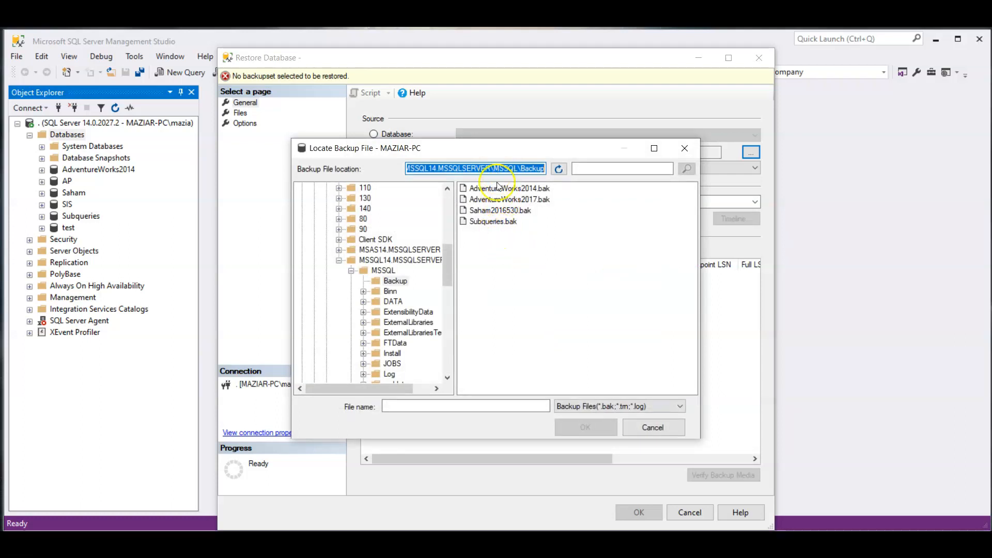
left_click(510, 199)
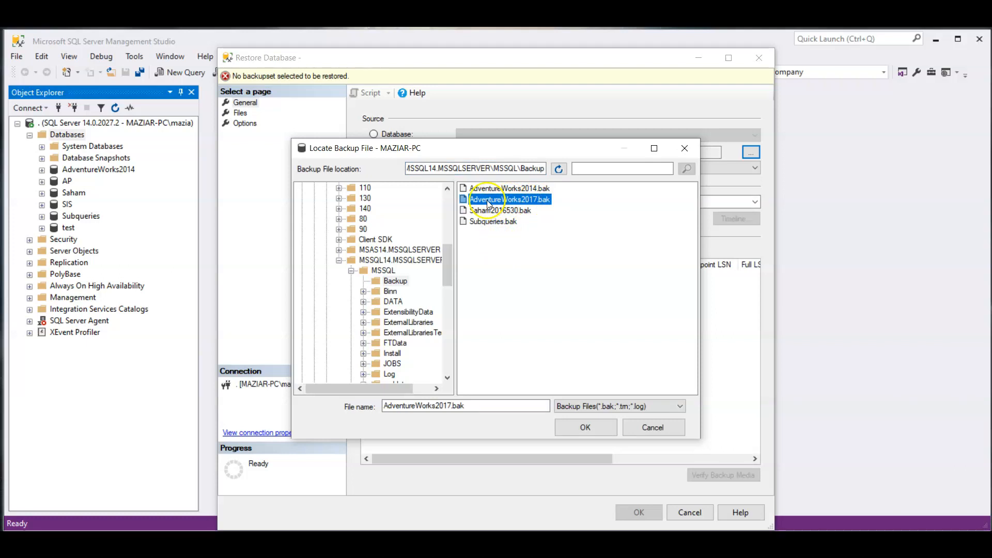
left_click(582, 429)
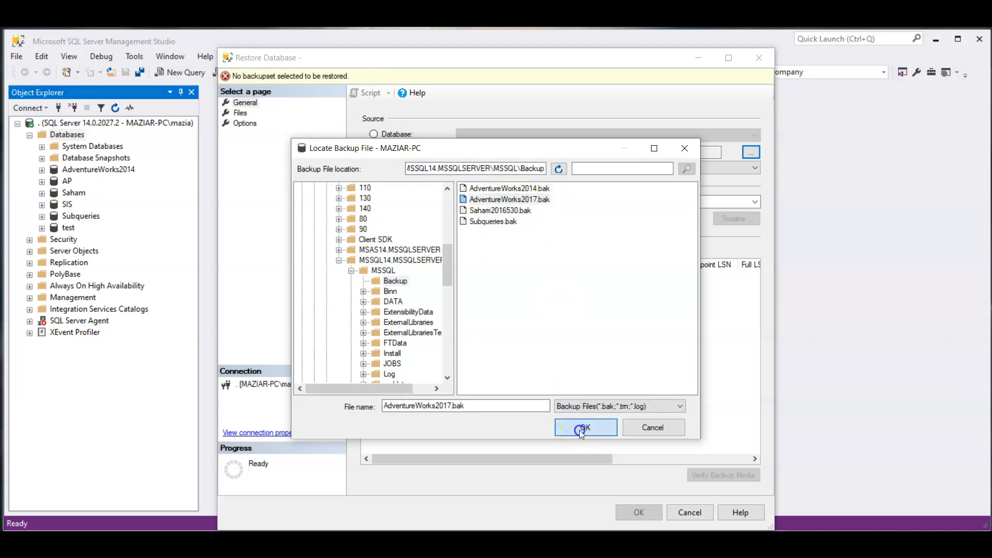
left_click(502, 384)
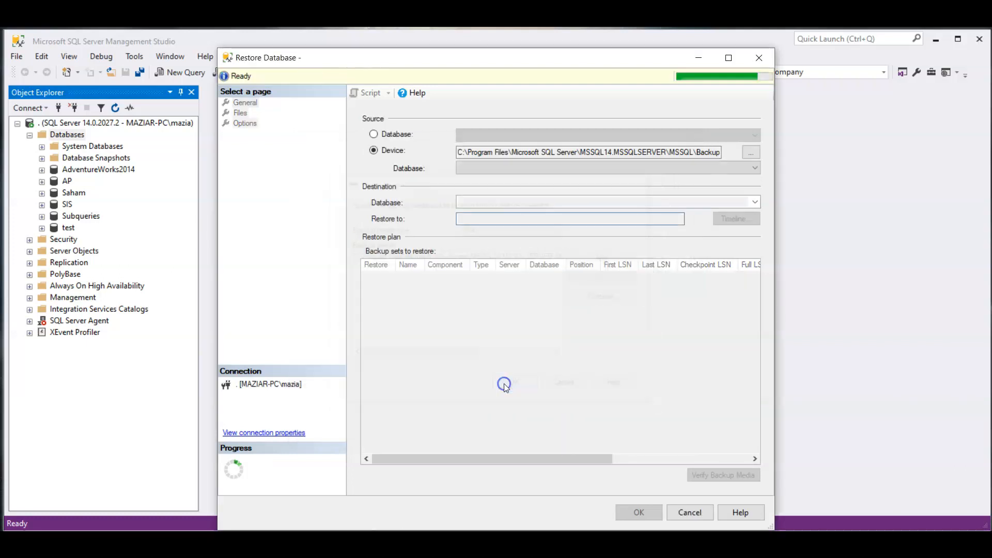
Step: Run the restore of the AdventureWorks2017 database, and refresh Object Explorer with the restored database selected
left_click(639, 513)
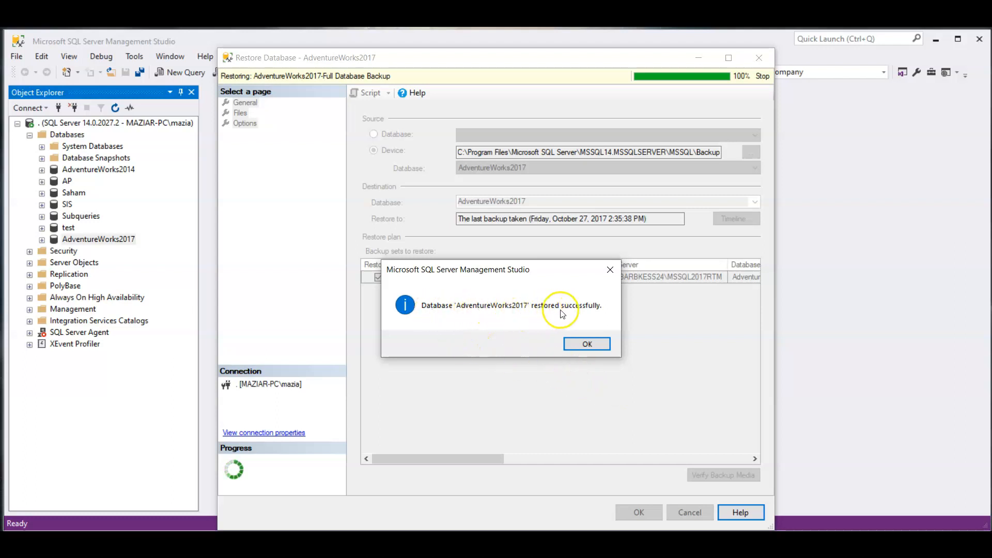
left_click(579, 342)
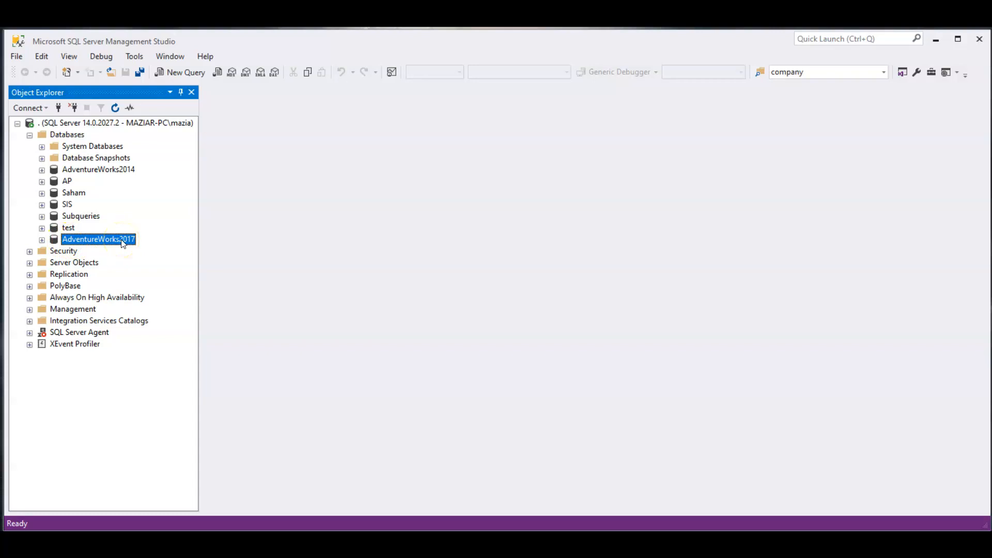
left_click(115, 108)
left_click(54, 240)
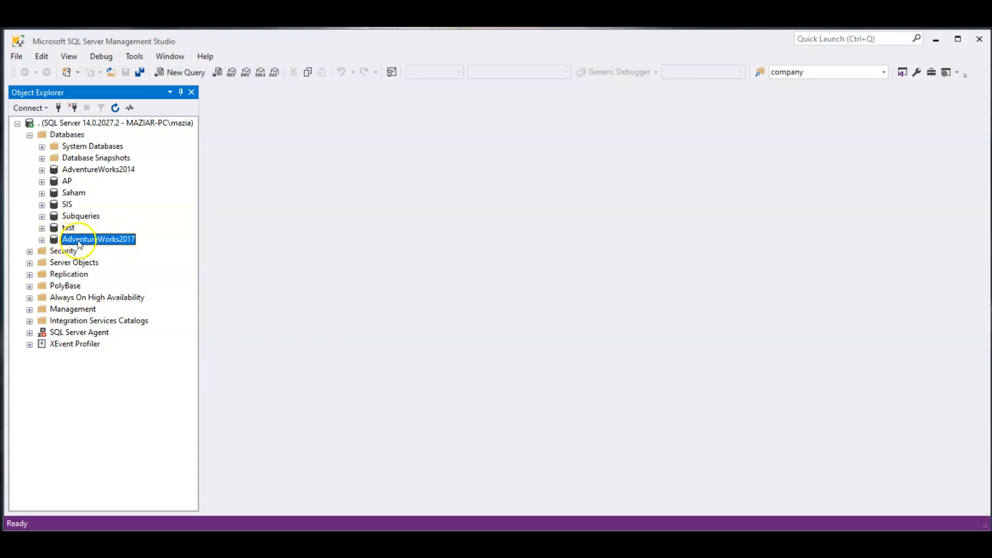